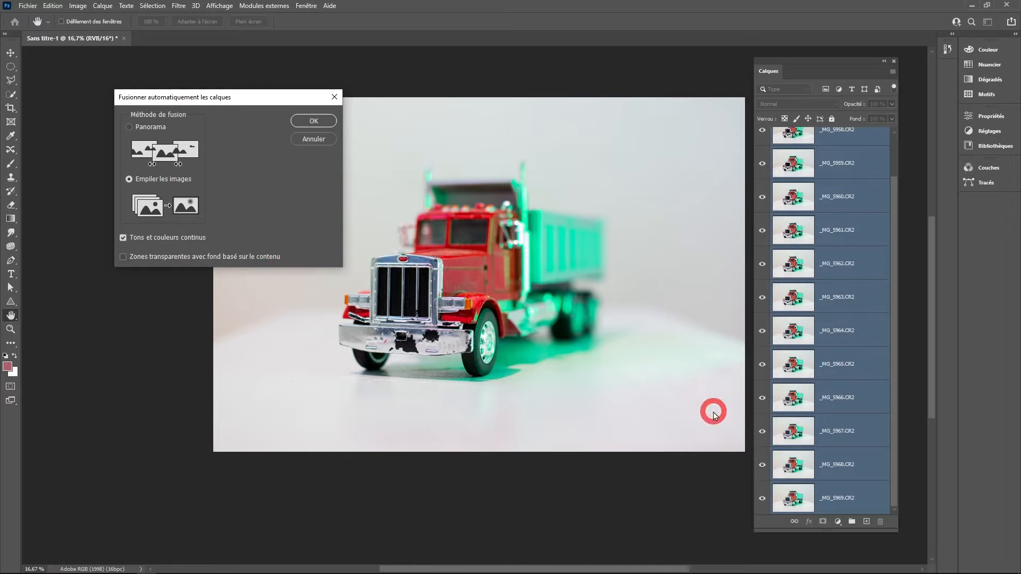
Step: Auto-blend the selected layers by stacking the images with seamless tones and colours
click(314, 121)
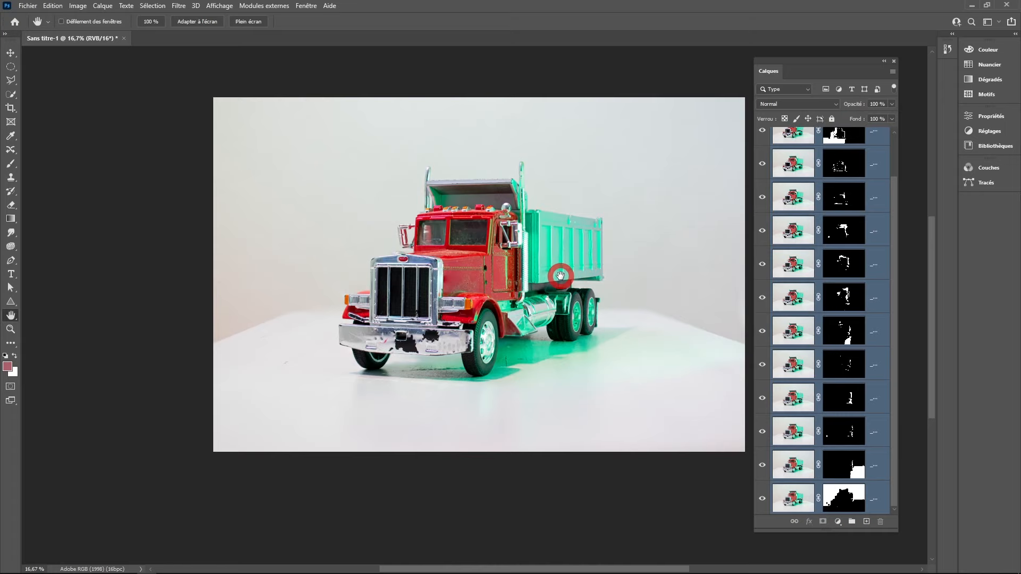
Step: Examine the sharpness of the front wheel, bumper, headlights and grille in the blended truck image at up to 100%
ctrl+click(529, 282)
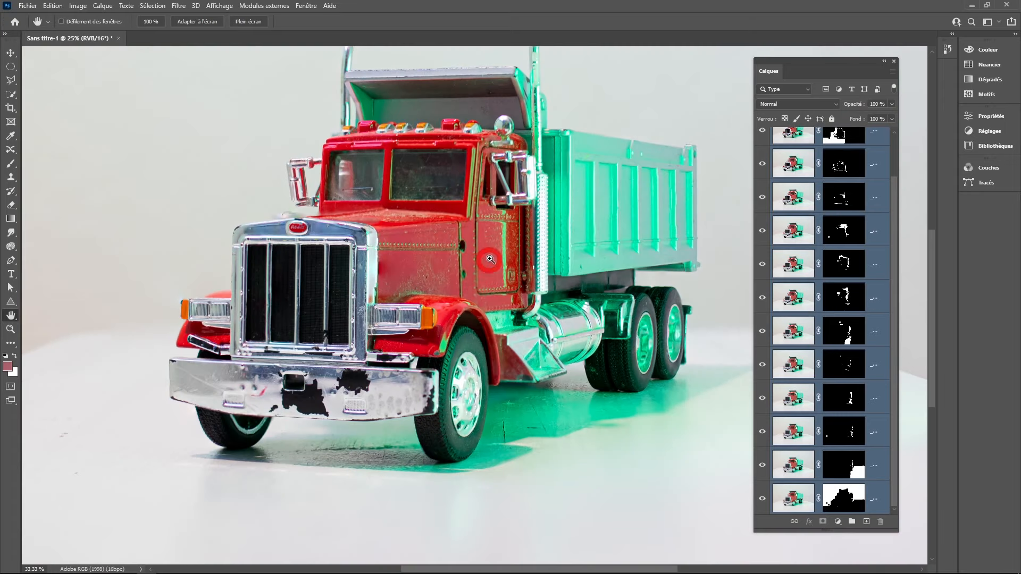
drag(552, 230, 506, 279)
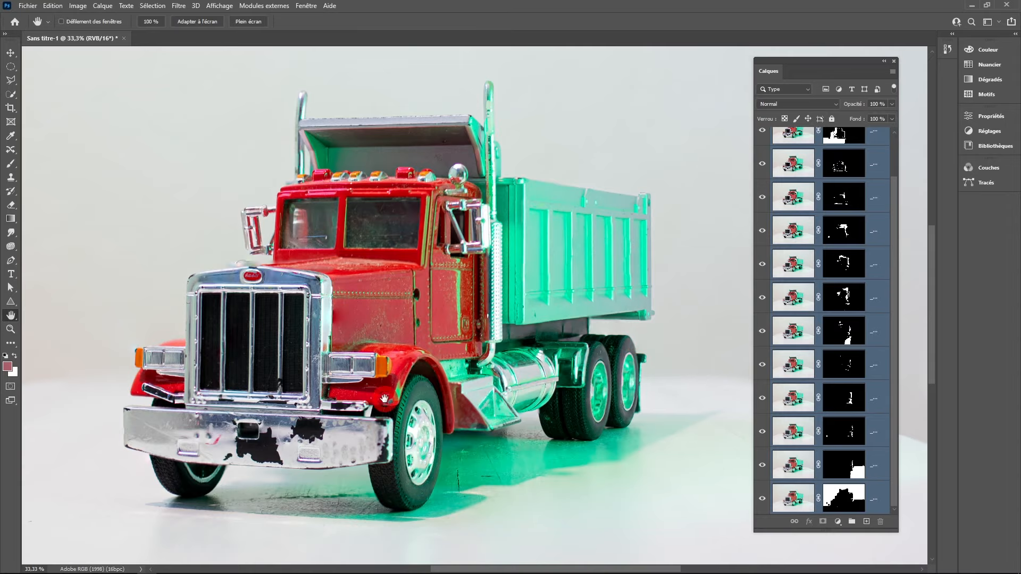
ctrl+click(376, 451)
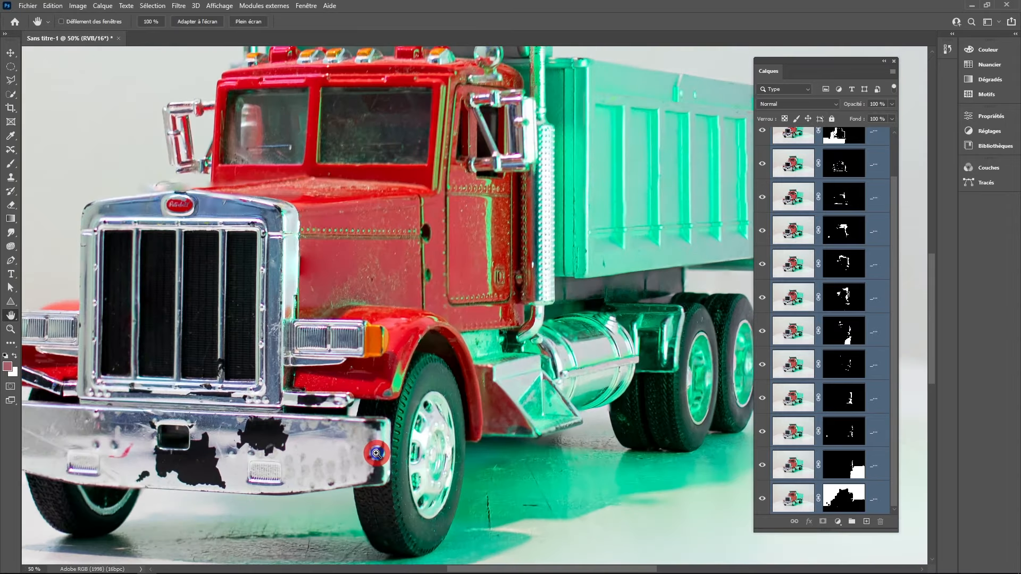
ctrl+click(363, 449)
ctrl+click(364, 448)
drag(370, 430, 389, 306)
drag(343, 367, 444, 334)
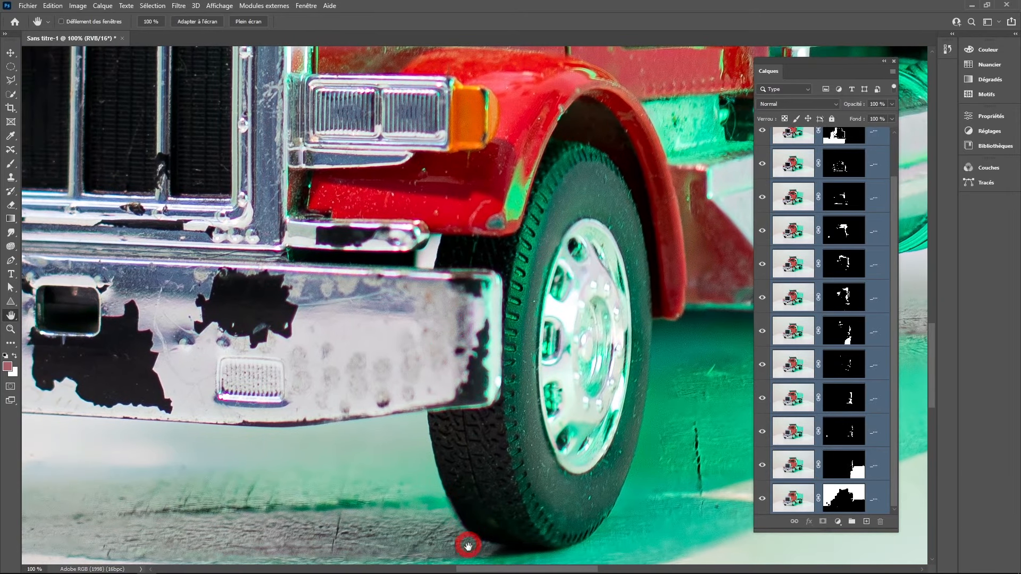
drag(362, 390, 512, 453)
drag(209, 378, 424, 417)
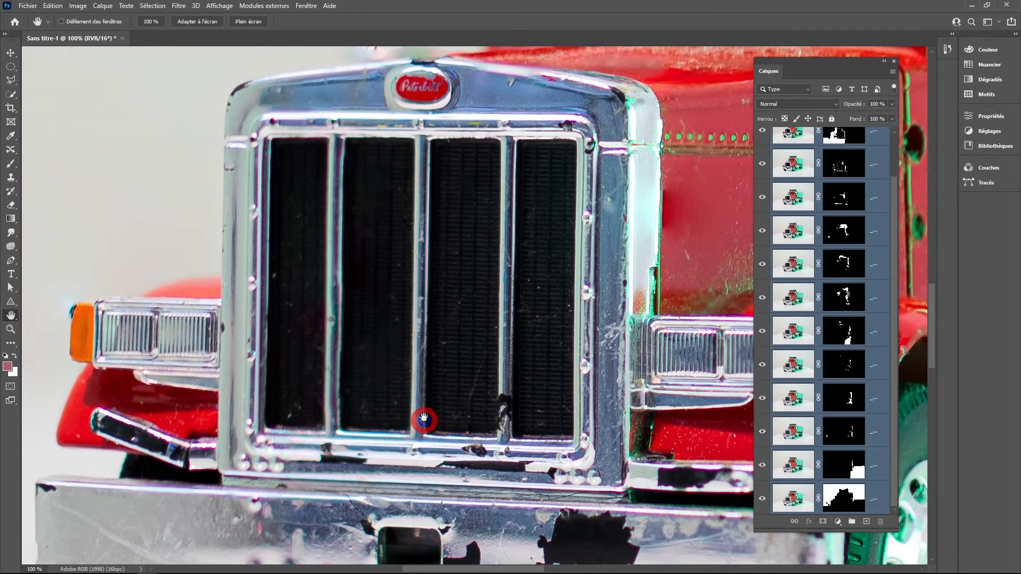
drag(376, 273, 335, 365)
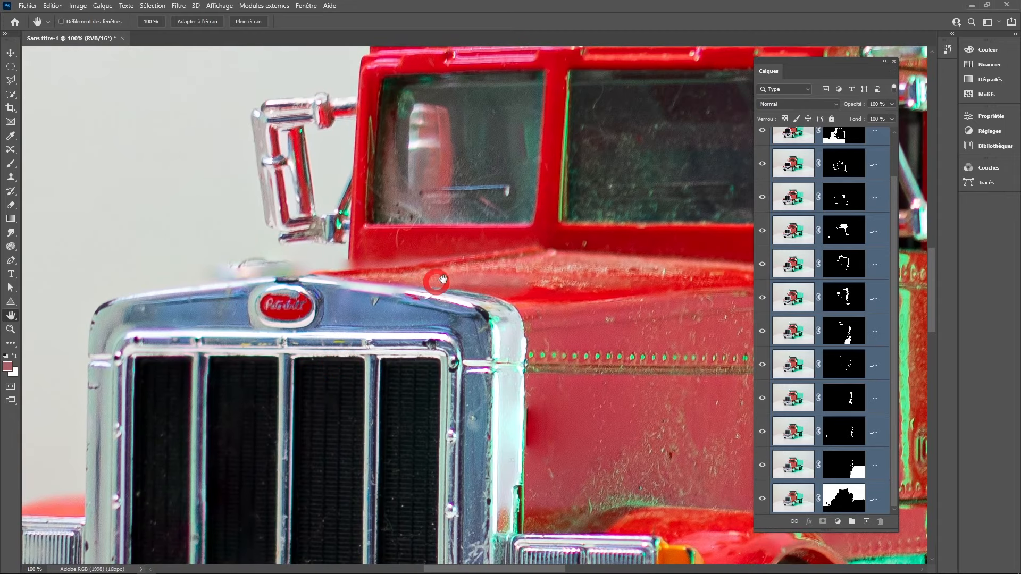
Step: Inspect the focus blending along the hood, cab, dump body, fuel tank and rear wheels
drag(433, 280, 207, 351)
drag(640, 435, 193, 267)
drag(357, 253, 282, 170)
scroll(315, 256, down, 3)
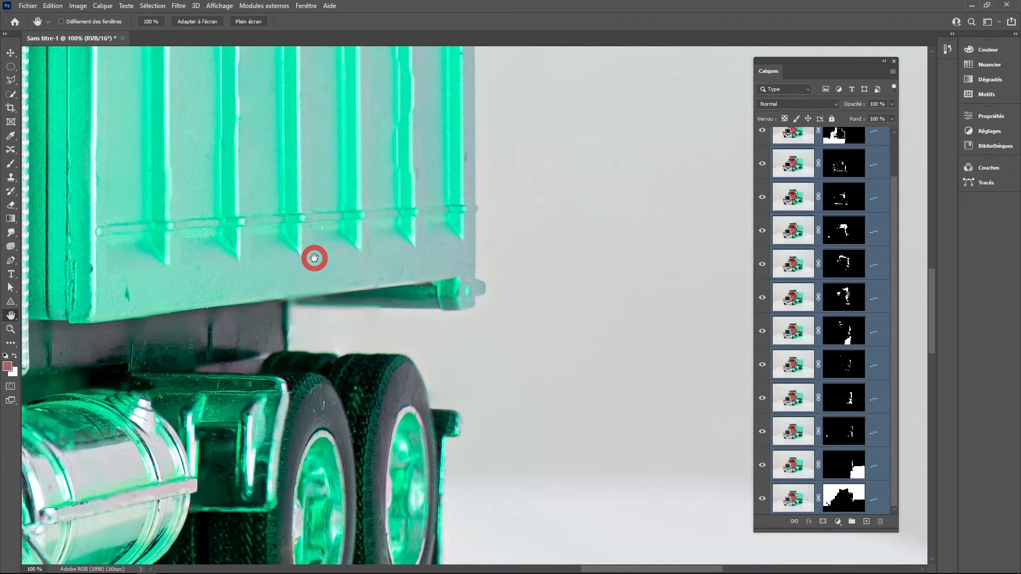
mouse_move(304, 289)
mouse_down()
mouse_move(343, 195)
mouse_move(408, 246)
mouse_up()
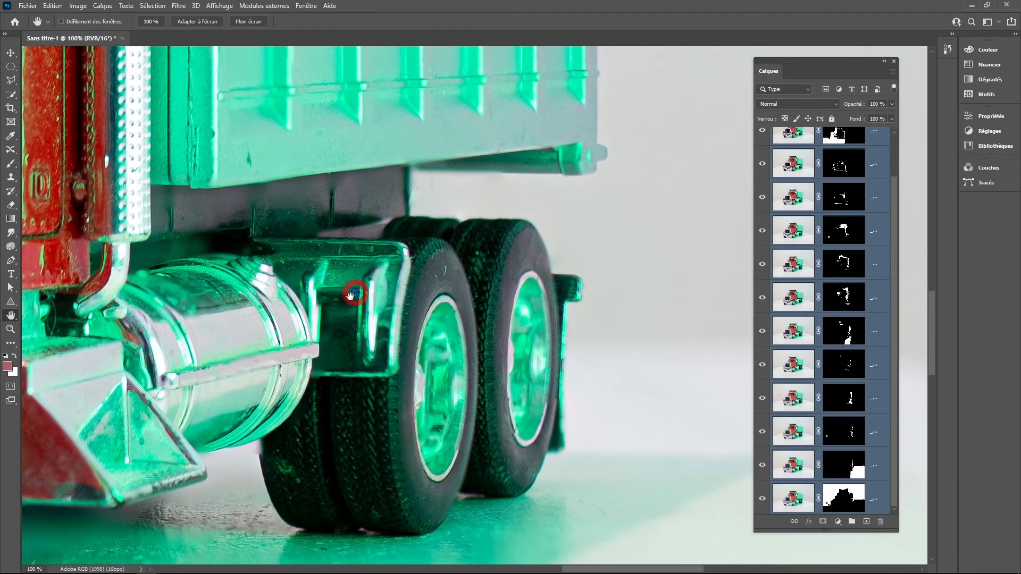
drag(356, 297, 427, 267)
scroll(398, 296, down, 1)
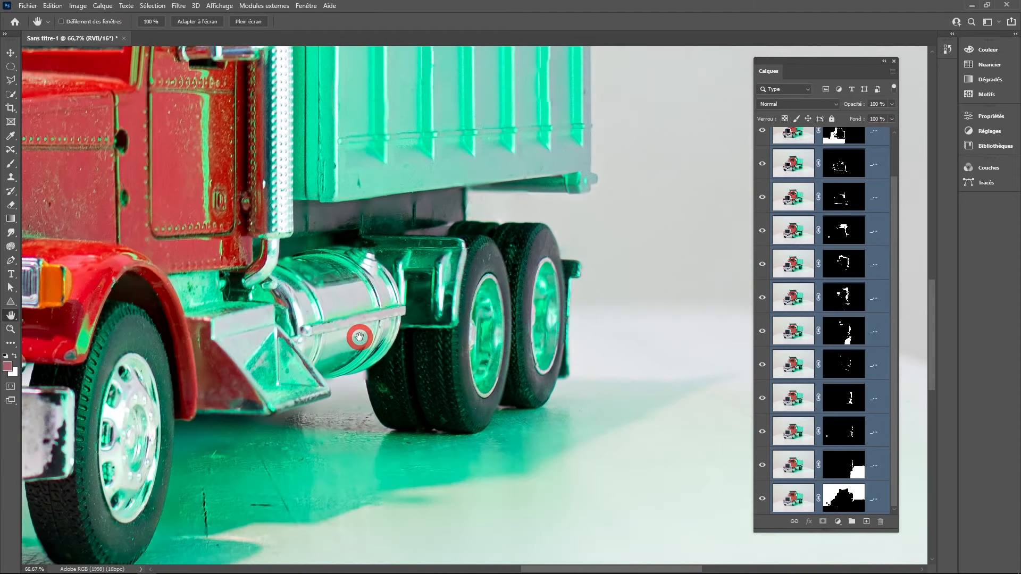
scroll(359, 338, down, 2)
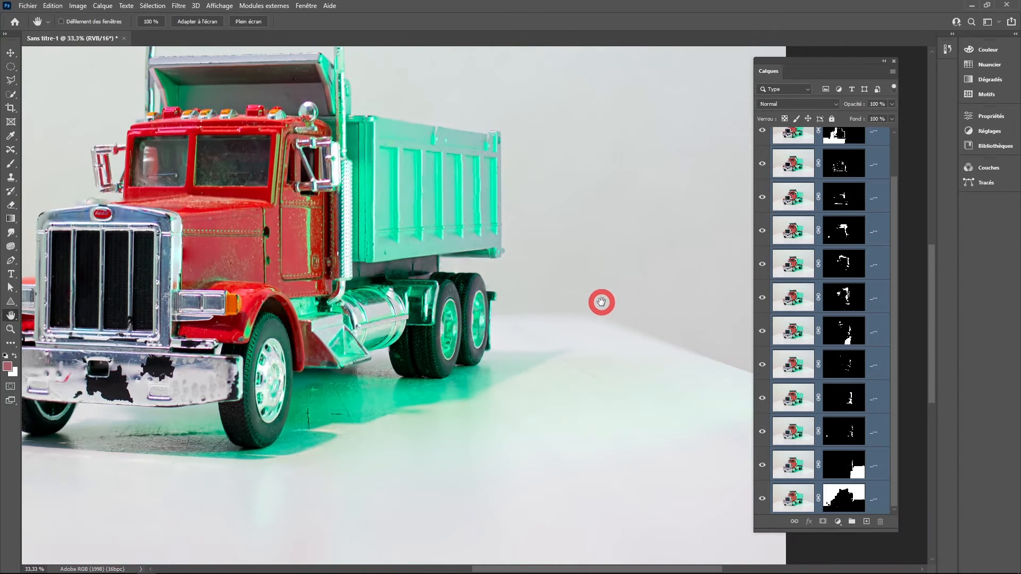
Step: Review the whole truck and its background in the blended image for overall sharpness from front to back
drag(570, 222, 565, 301)
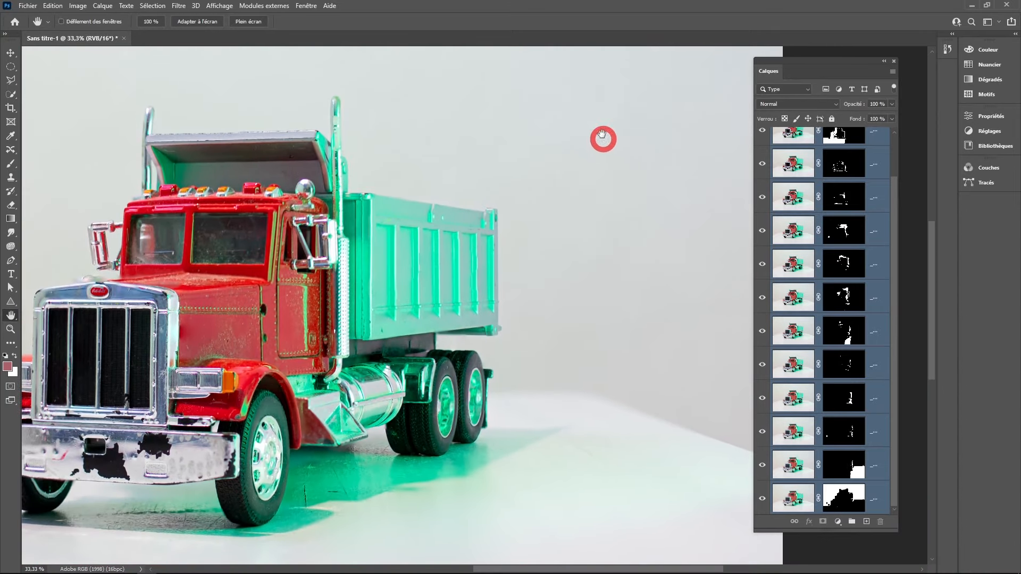
drag(374, 245, 481, 235)
drag(665, 290, 606, 388)
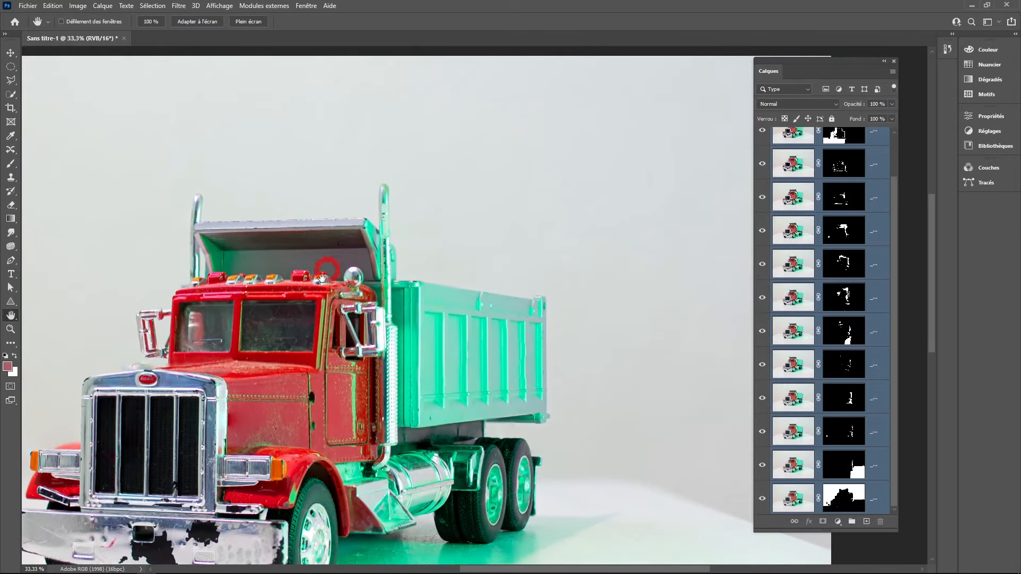
drag(347, 294, 429, 235)
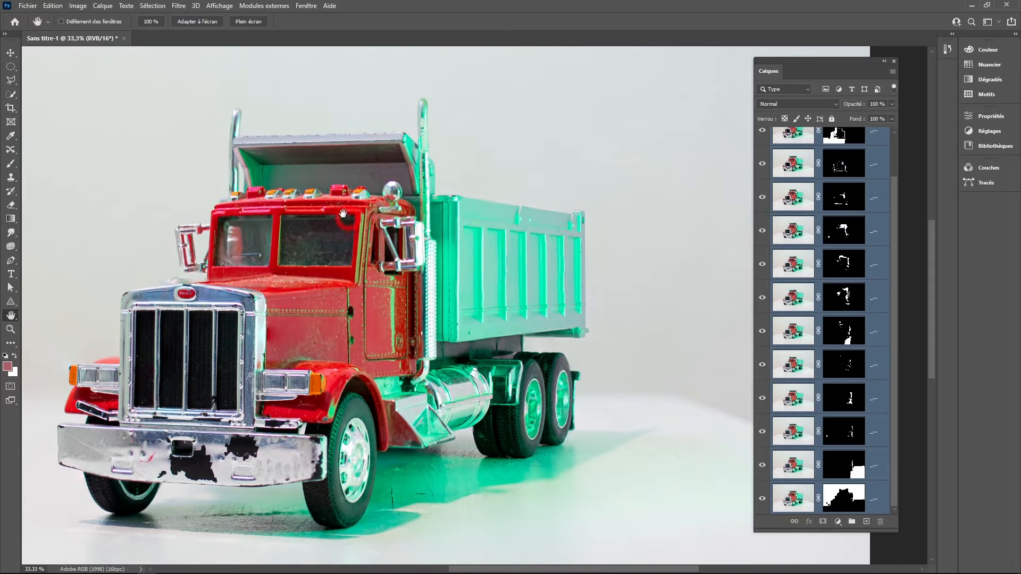
drag(257, 176, 311, 203)
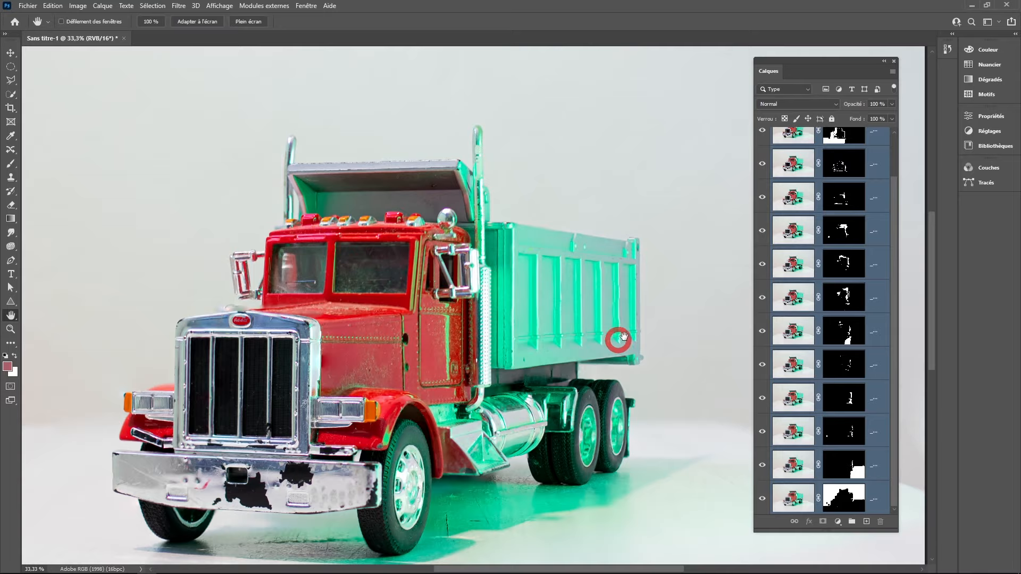
drag(588, 354, 577, 309)
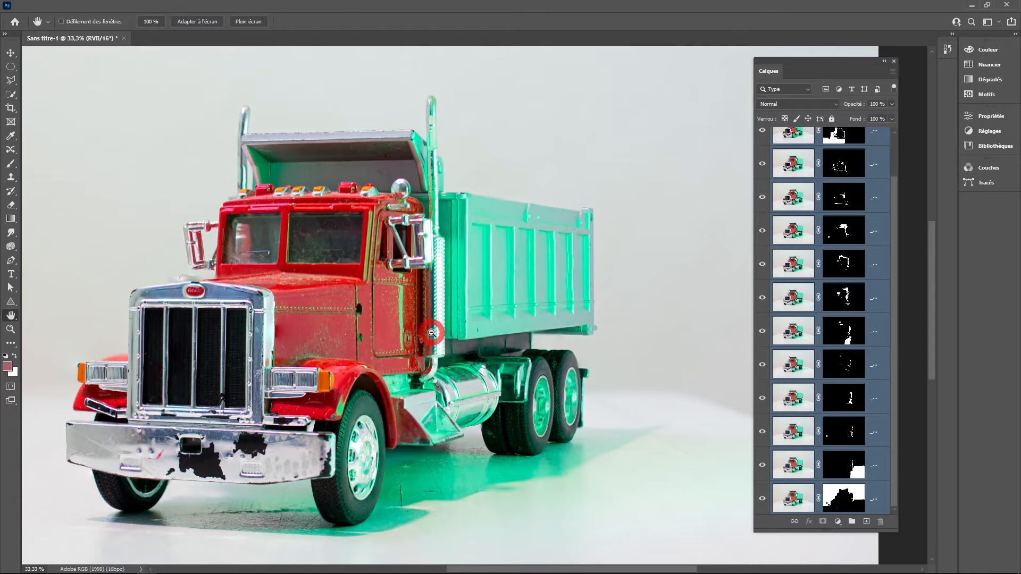
scroll(439, 314, down, 1)
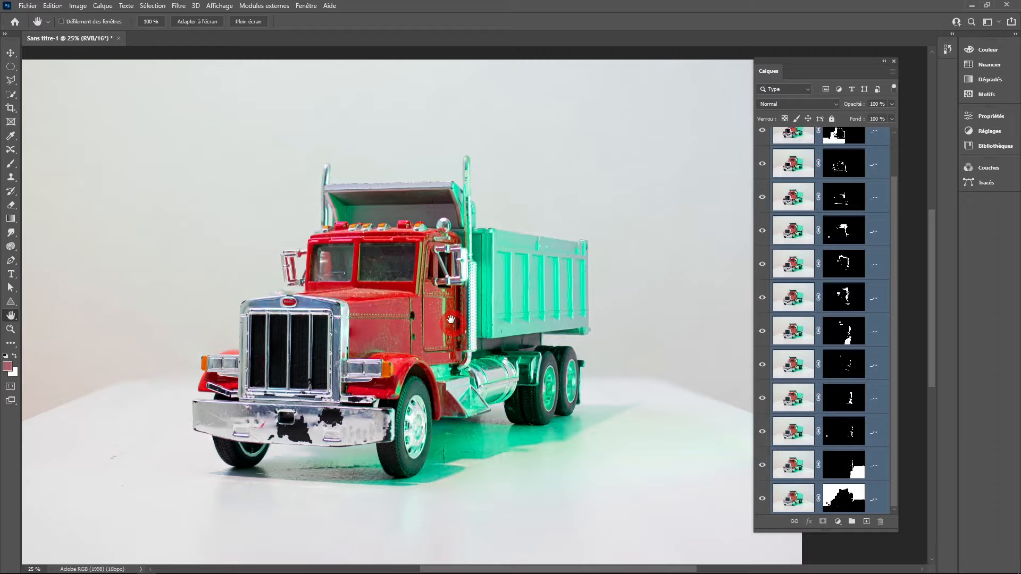
click(499, 289)
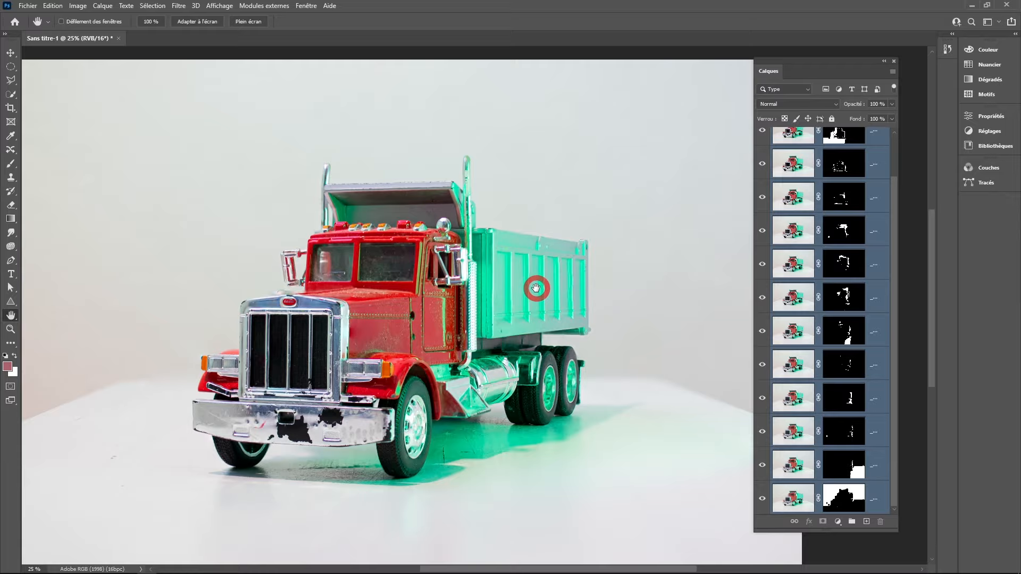
drag(535, 287, 490, 287)
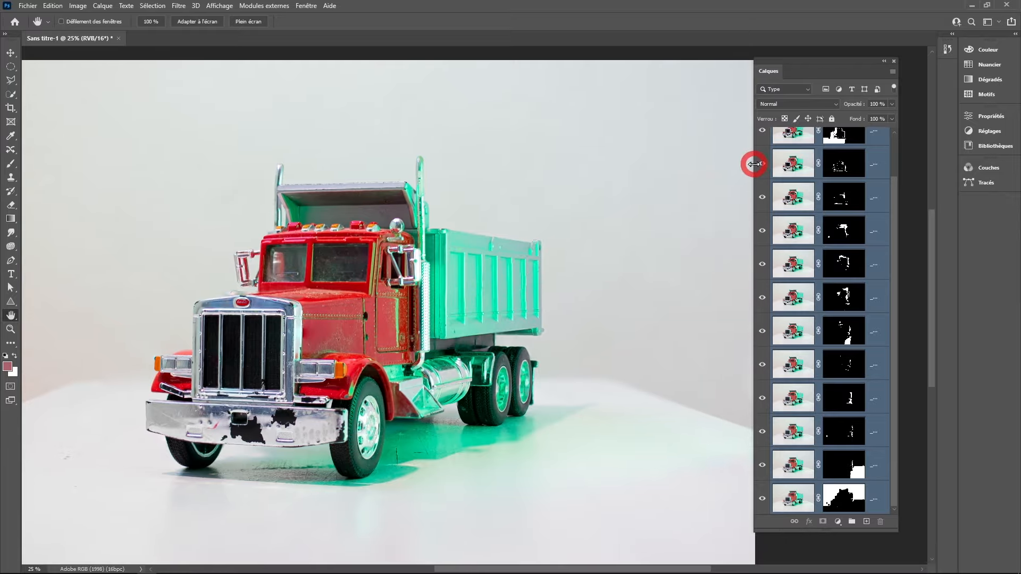
Step: Widen the Layers panel to show the layer names, select the mask of _MG_5957.CR2 and review the blend masks
drag(754, 164, 713, 171)
scroll(886, 184, up, 1)
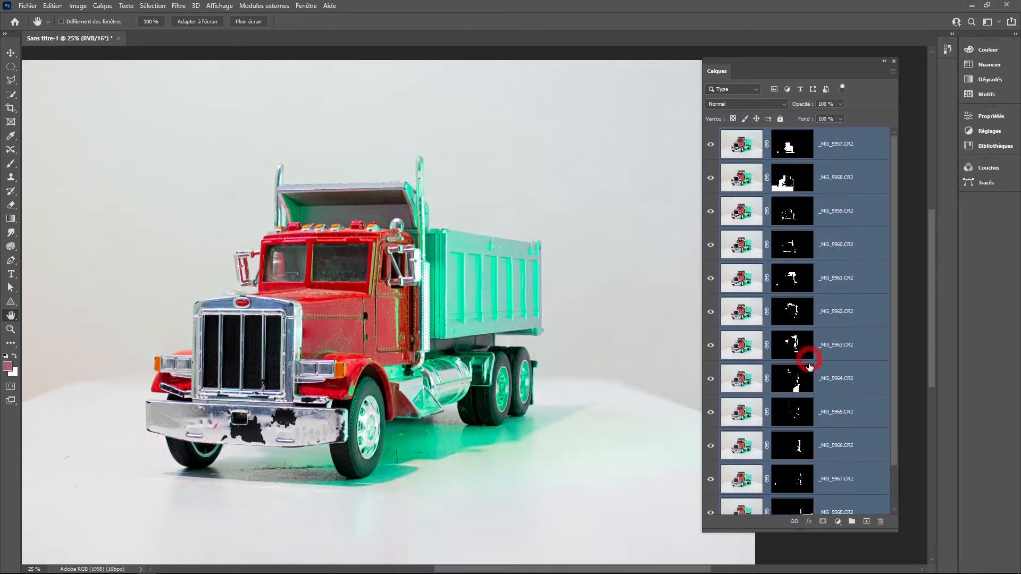
click(783, 150)
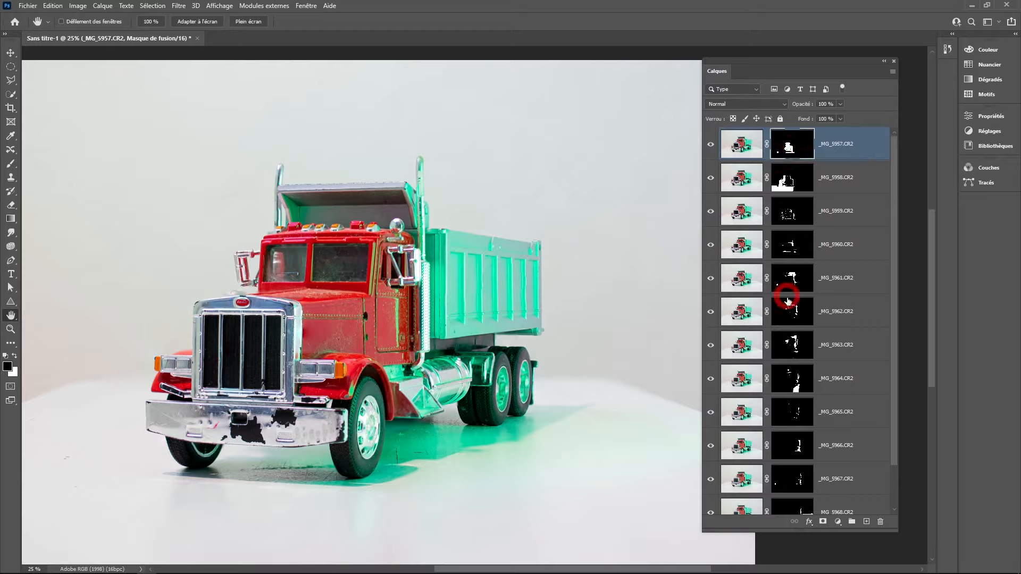
scroll(801, 367, down, 2)
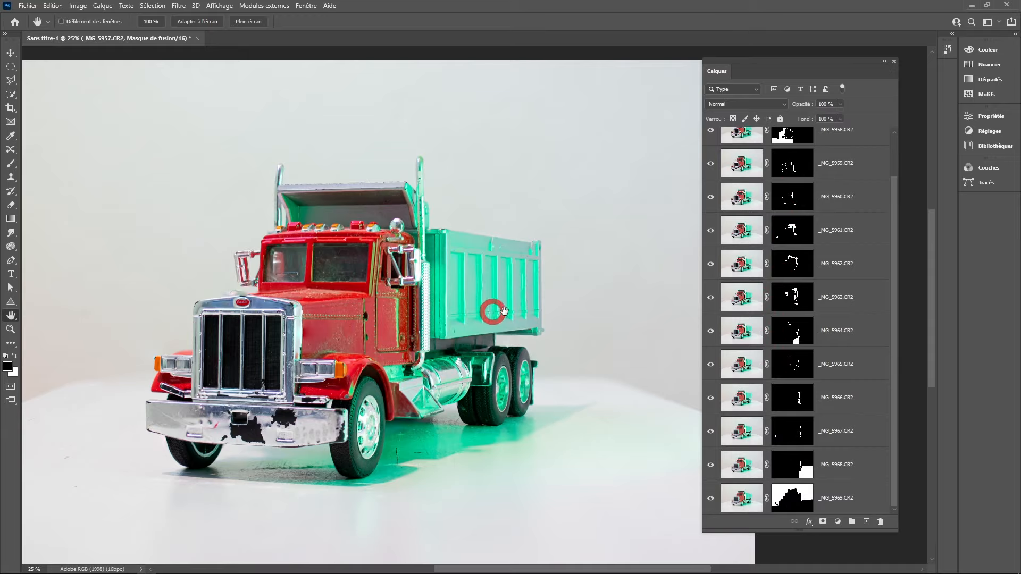
scroll(736, 271, up, 2)
Step: Move the Layers panel away from the truck and frame the whole truck at 25% zoom
key(ctrl+minus)
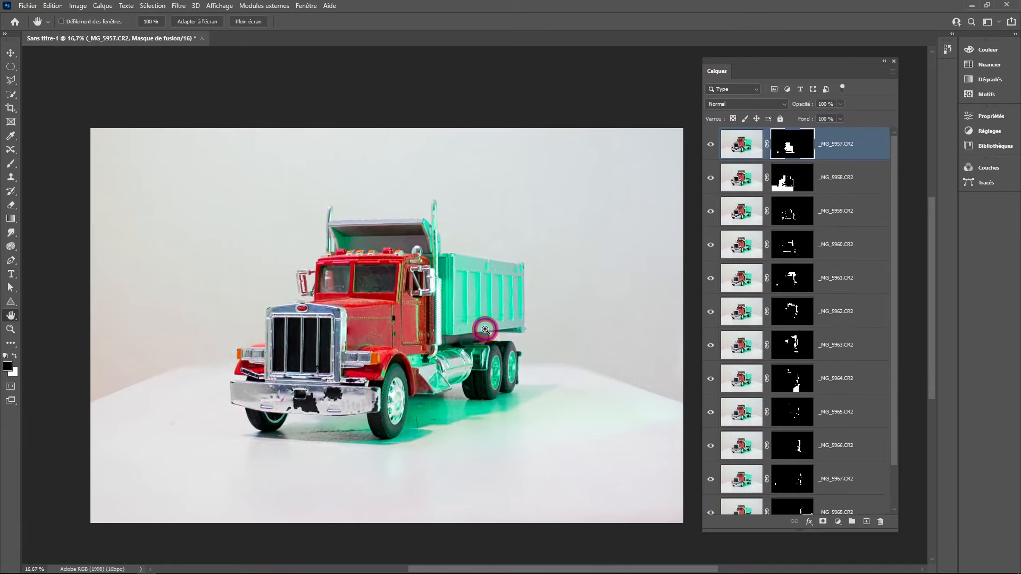
click(485, 330)
drag(884, 67, 907, 64)
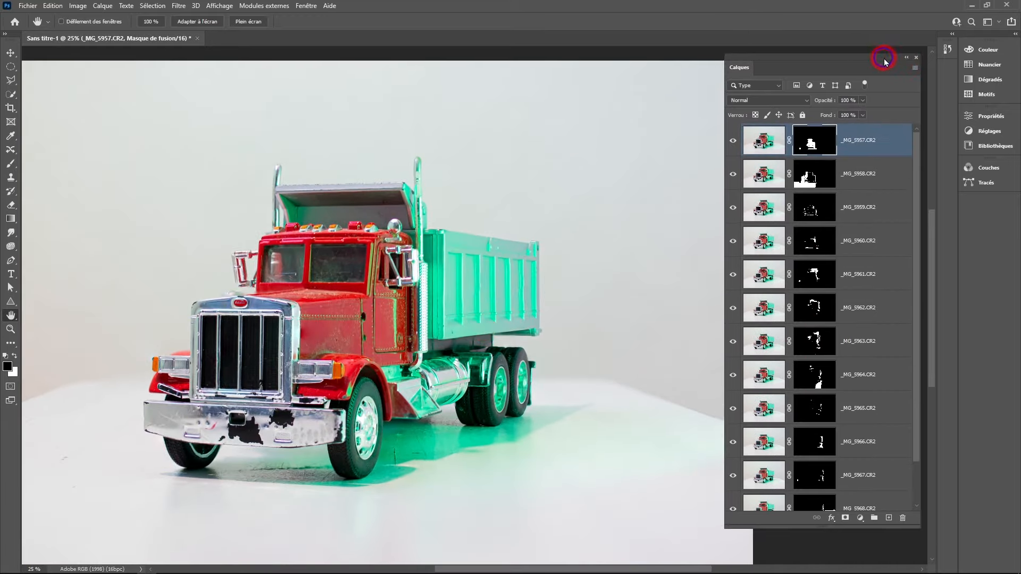
click(463, 335)
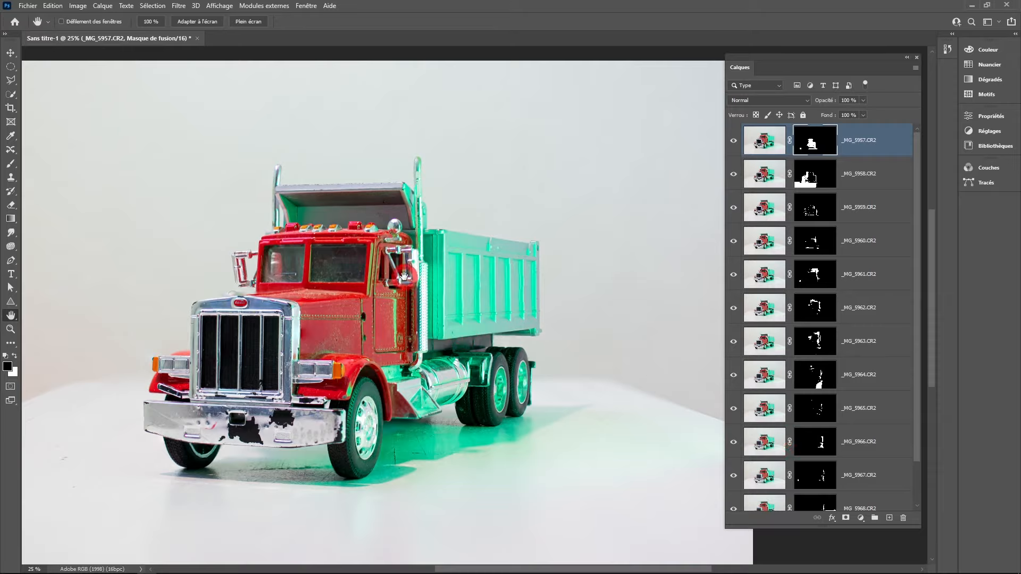
drag(398, 279, 458, 251)
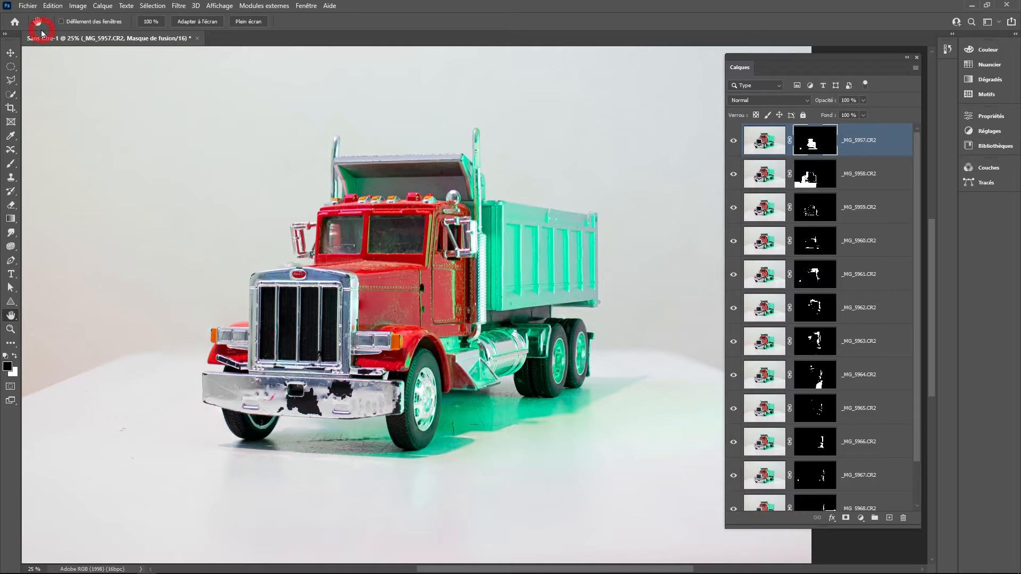
Step: Export the blended image as a JPG with the image width set to 1200 px, keeping its proportions
click(32, 9)
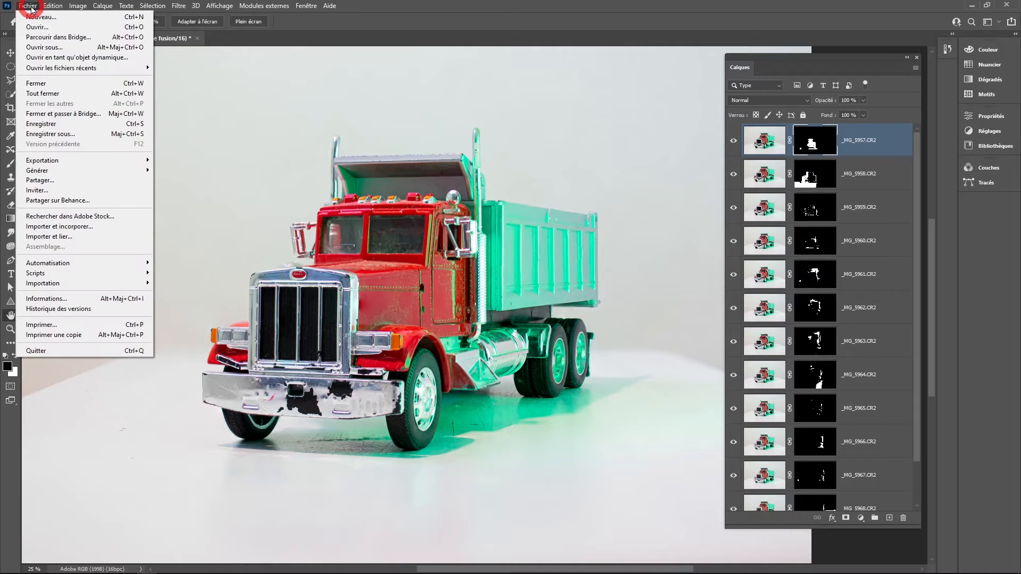
mouse_move(75, 160)
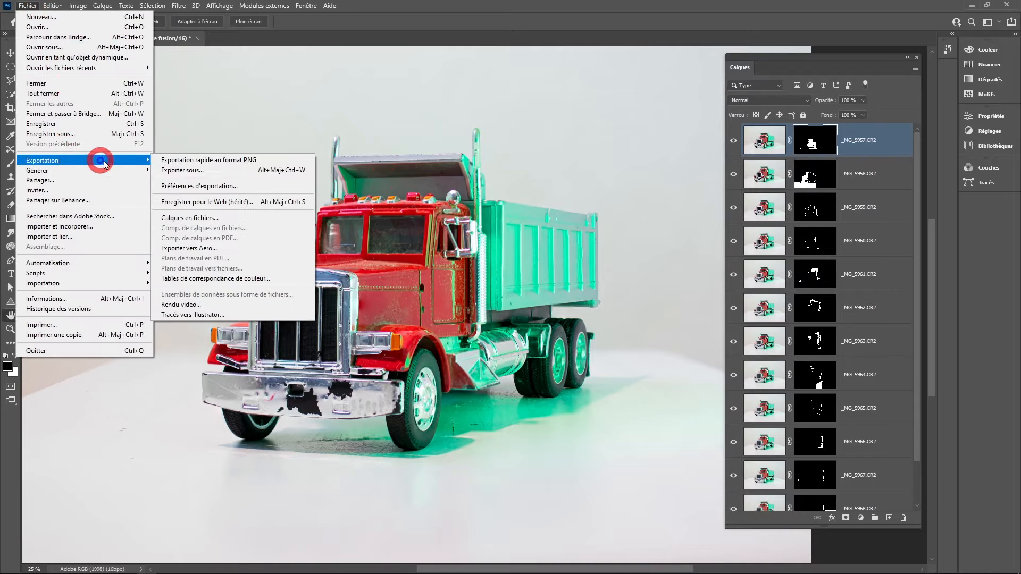
click(177, 169)
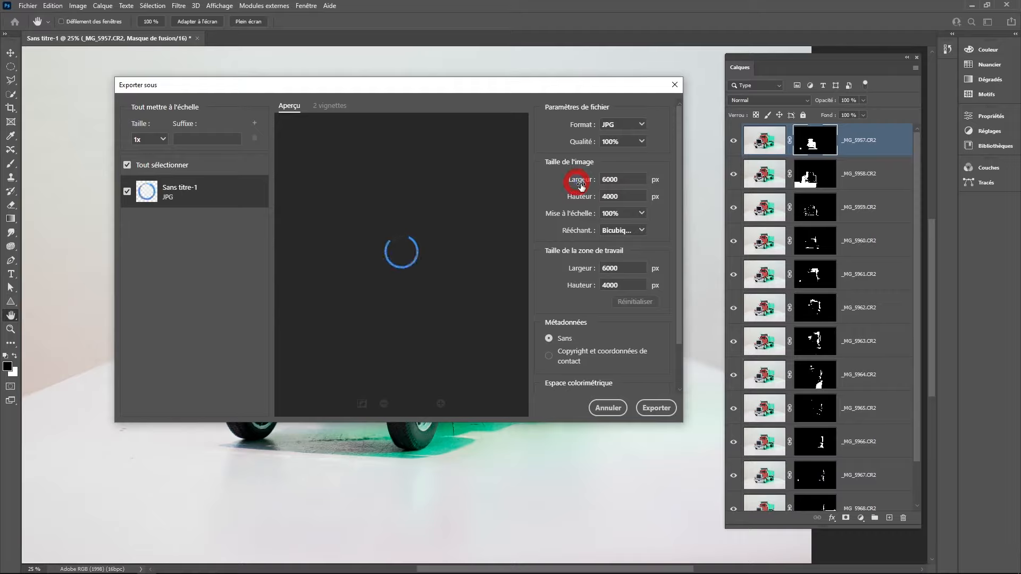
click(574, 199)
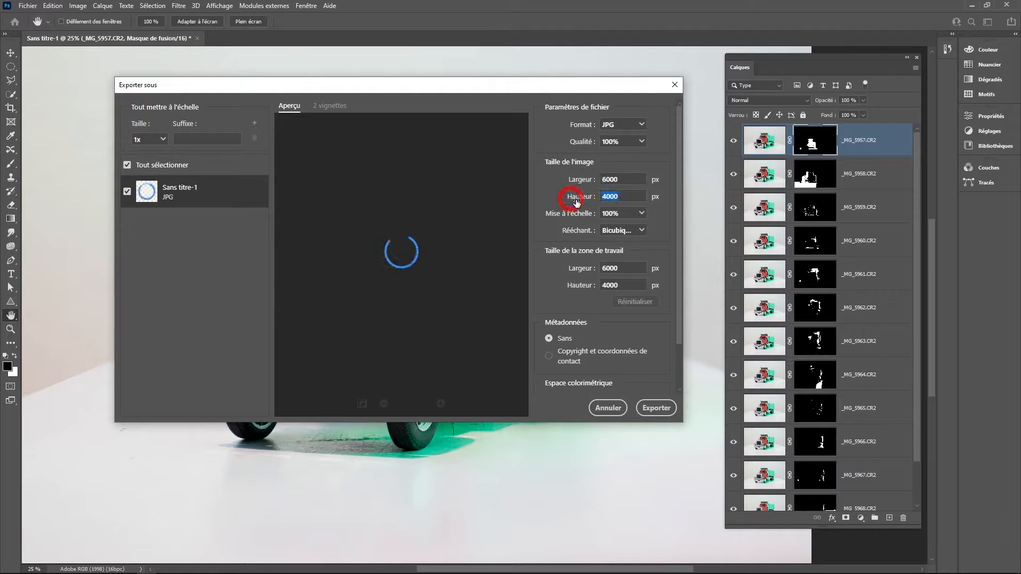
click(625, 181)
click(628, 177)
click(555, 182)
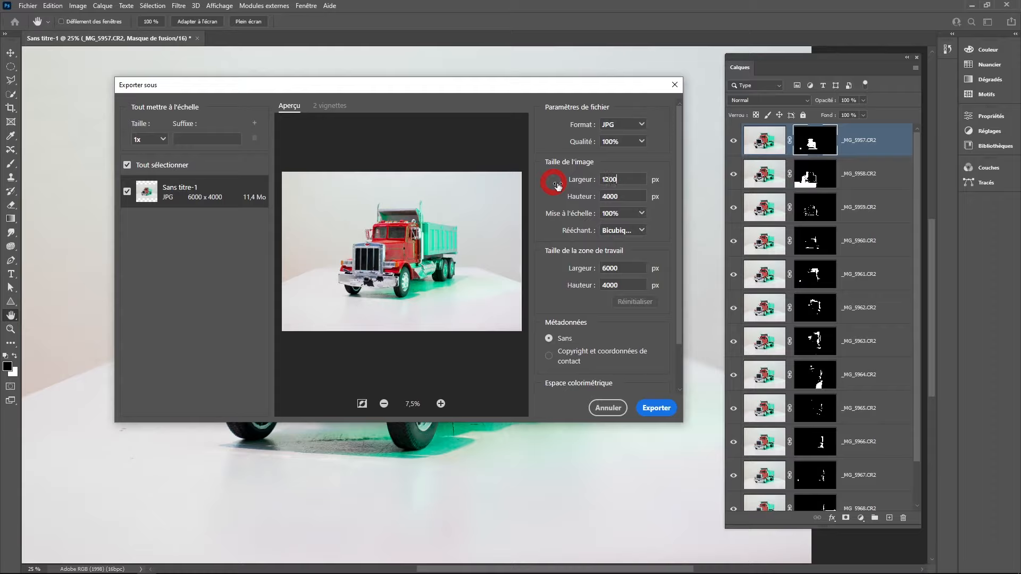
text(1200)
click(642, 196)
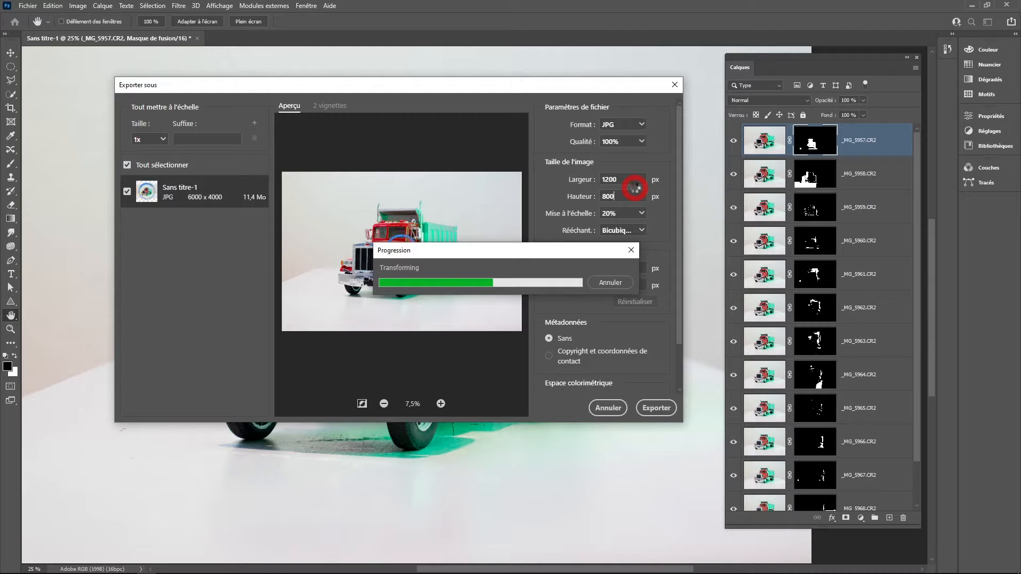
click(657, 410)
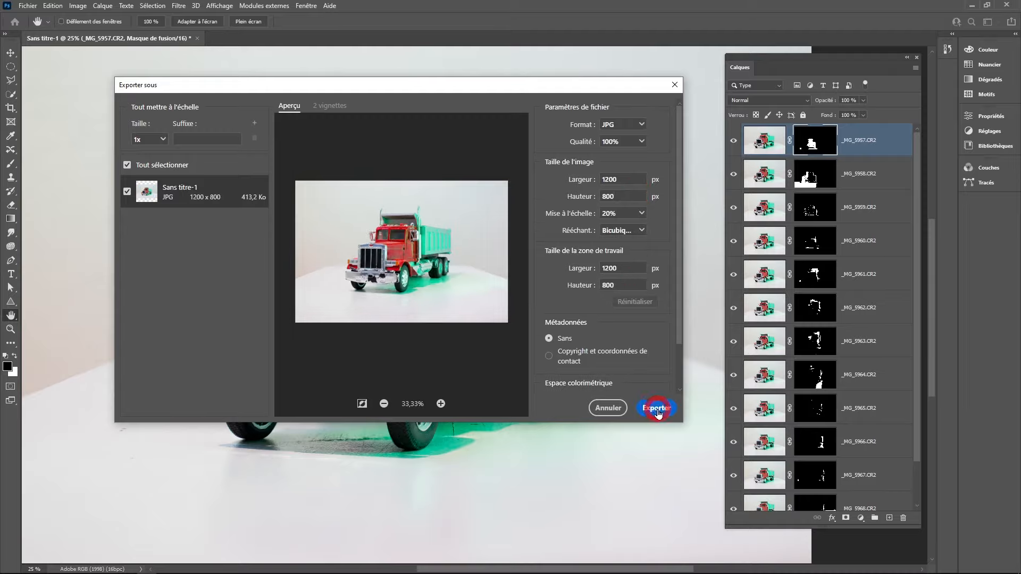